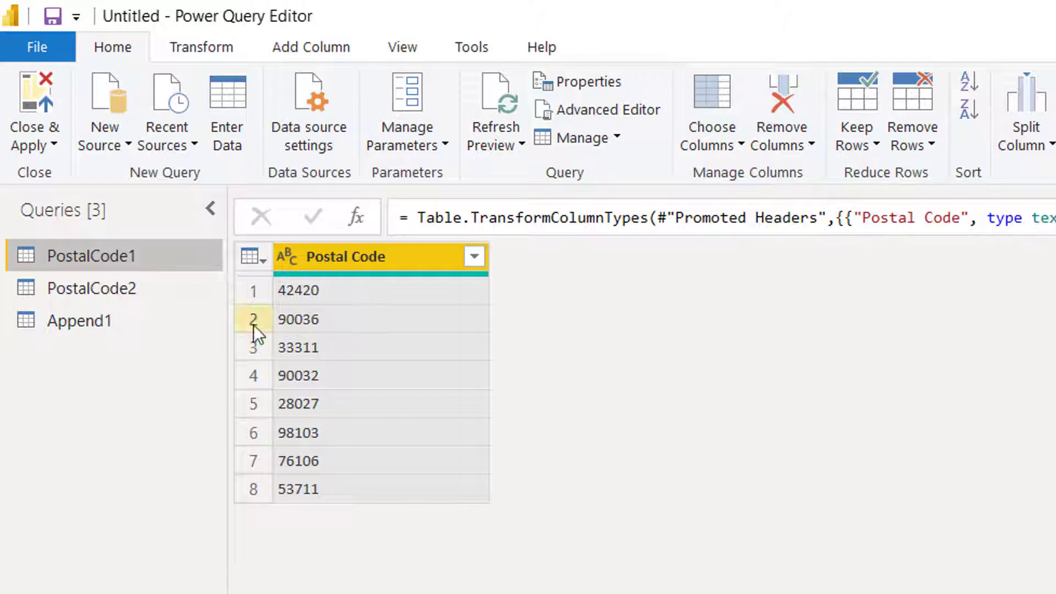
Compare the two source queries, then remove duplicate Postal Code rows in Append1.
click(164, 285)
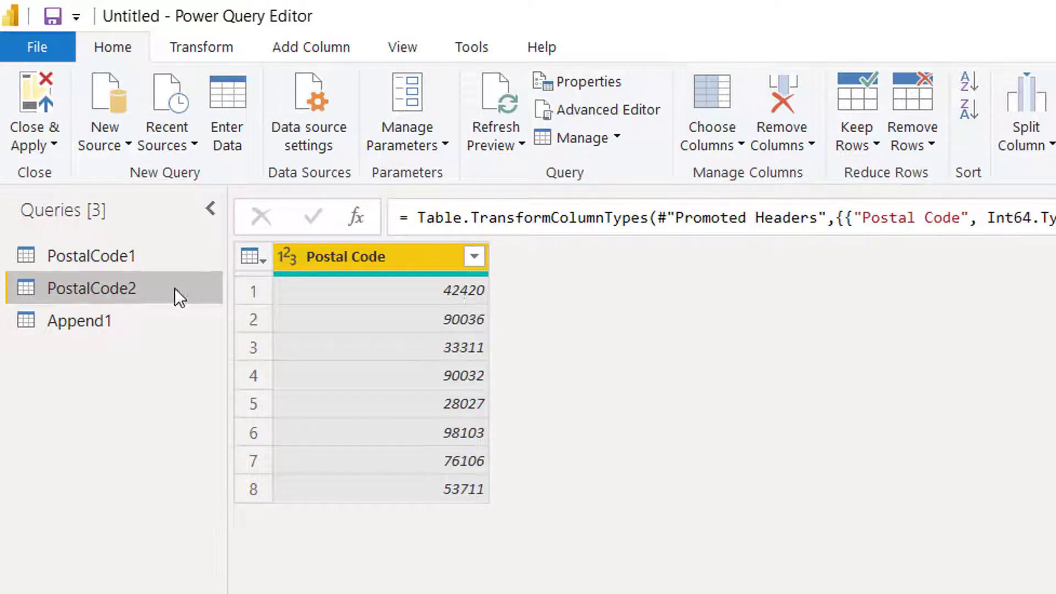
click(166, 259)
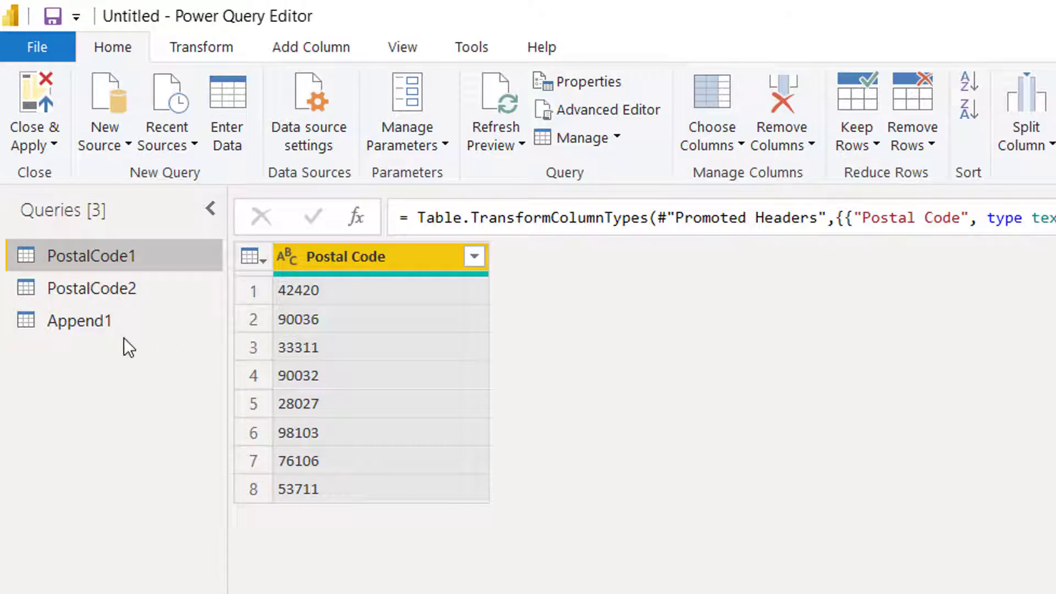
click(80, 321)
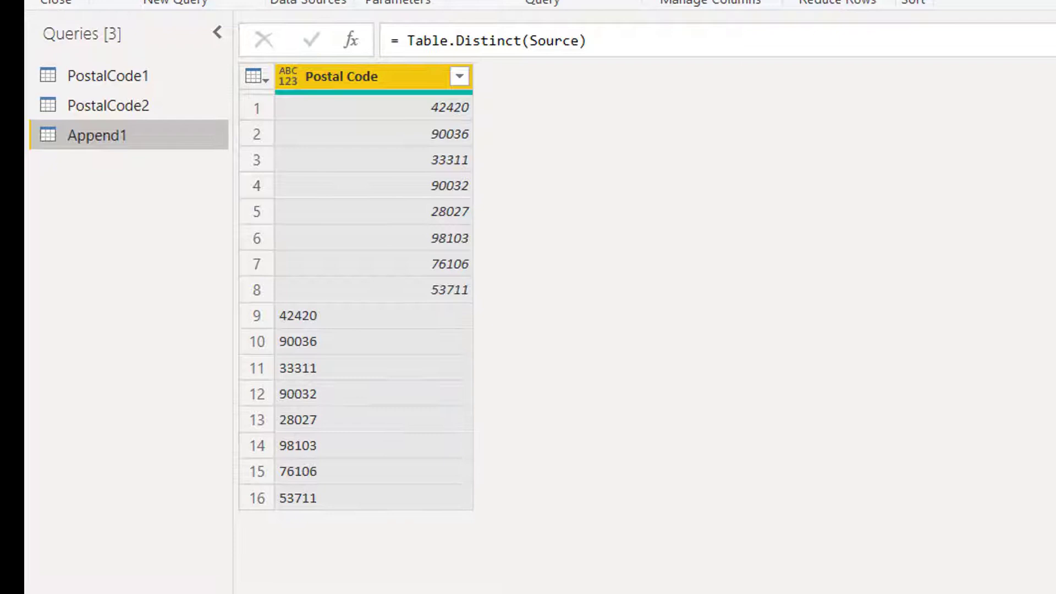
click(388, 70)
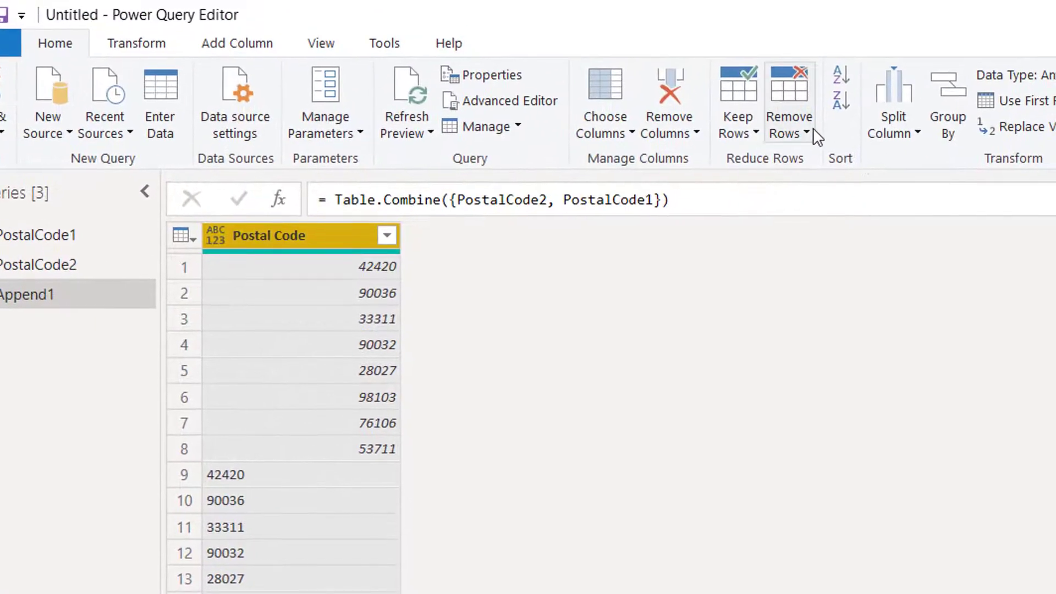
click(807, 132)
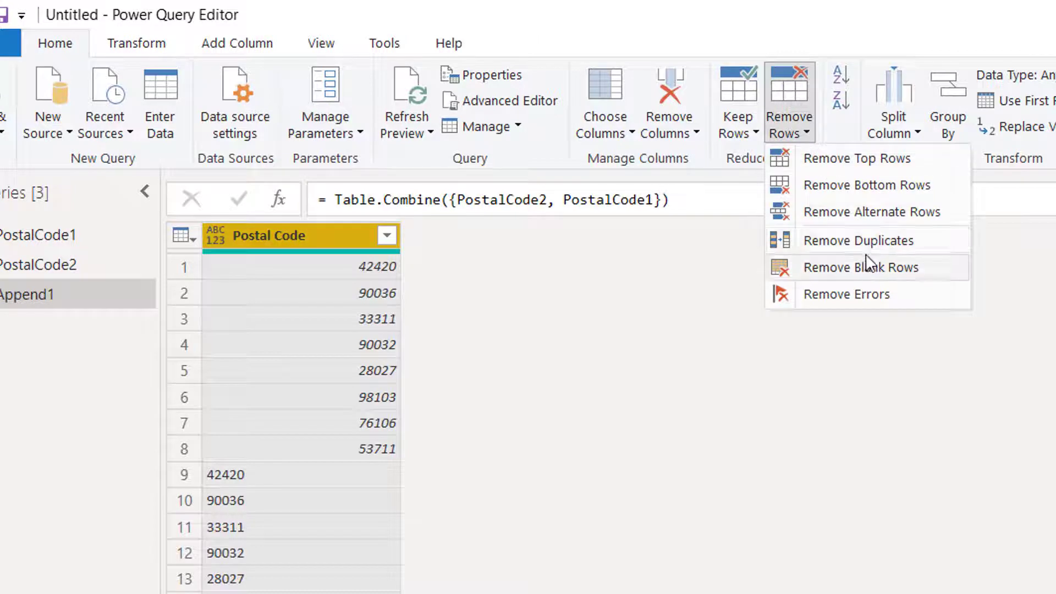
click(858, 240)
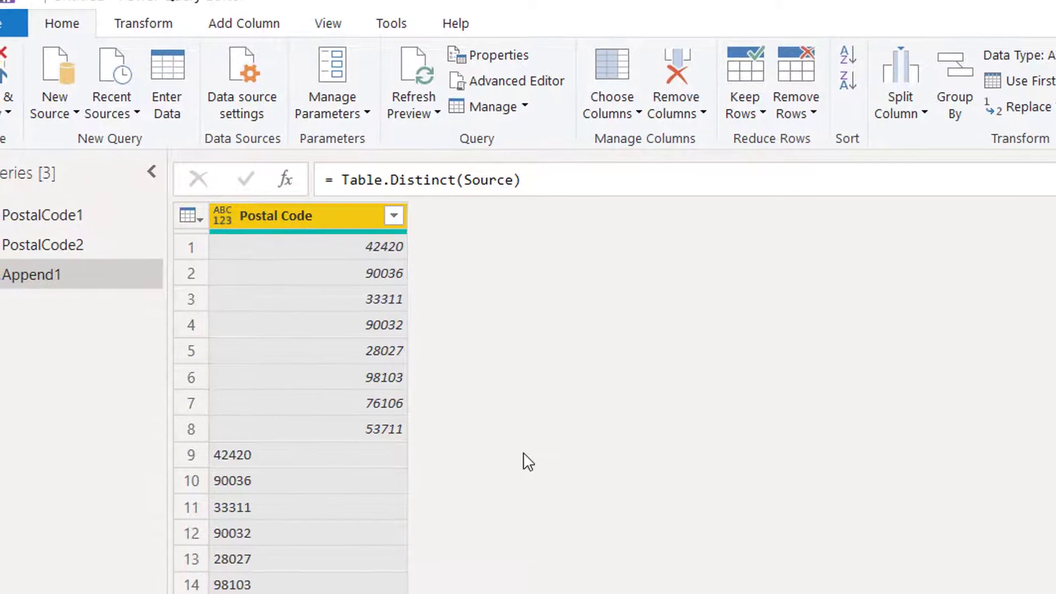
Compare the Postal Code data types across PostalCode1, PostalCode2 and Append1.
click(89, 96)
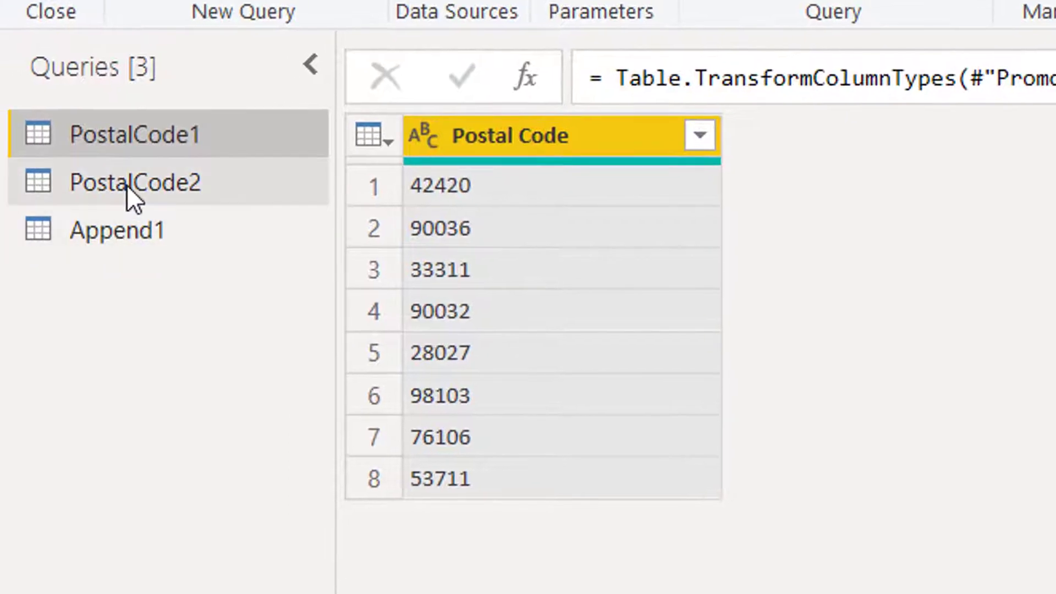
click(126, 185)
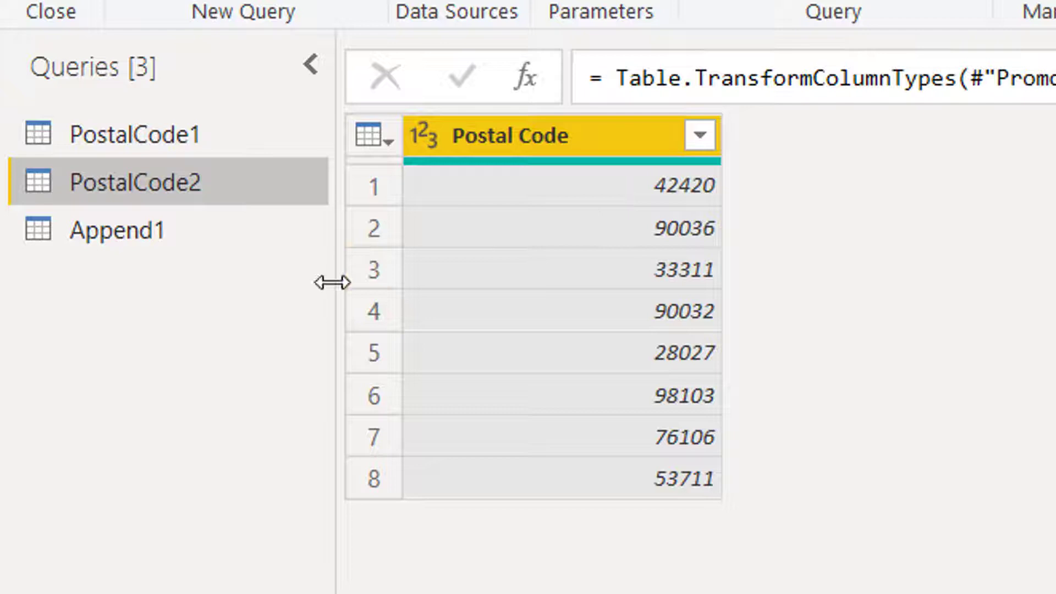
click(117, 230)
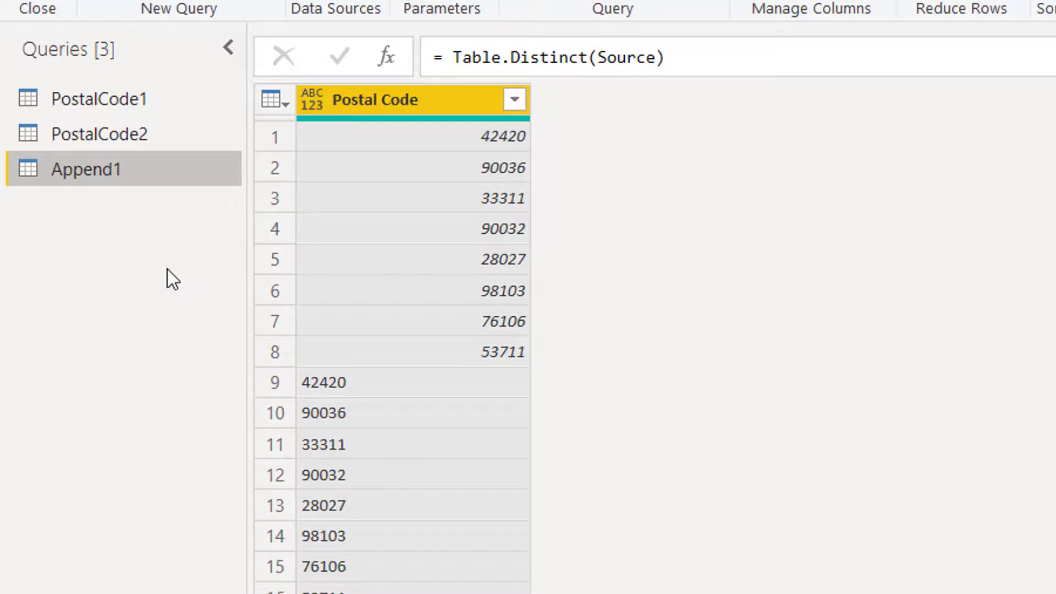
Change PostalCode2's Postal Code to Text, replacing the current conversion, and check Append1's 8 codes.
click(122, 107)
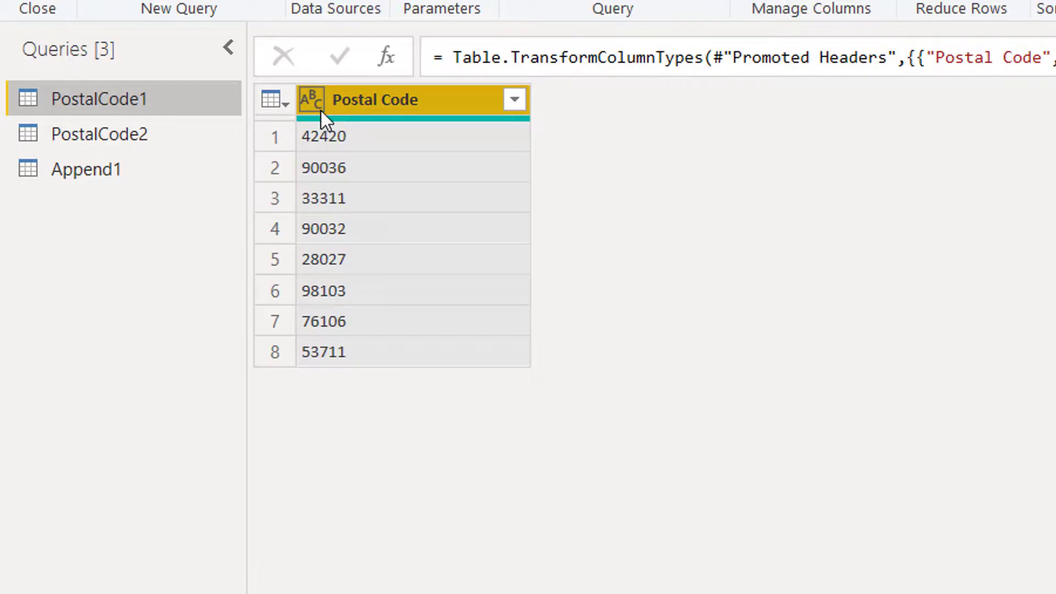
click(182, 134)
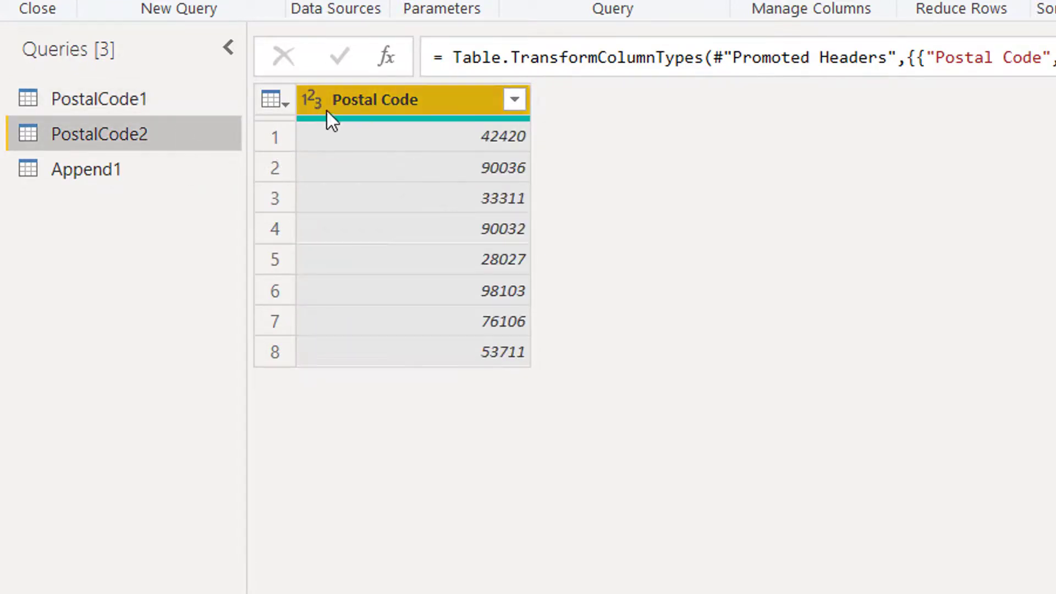
click(313, 100)
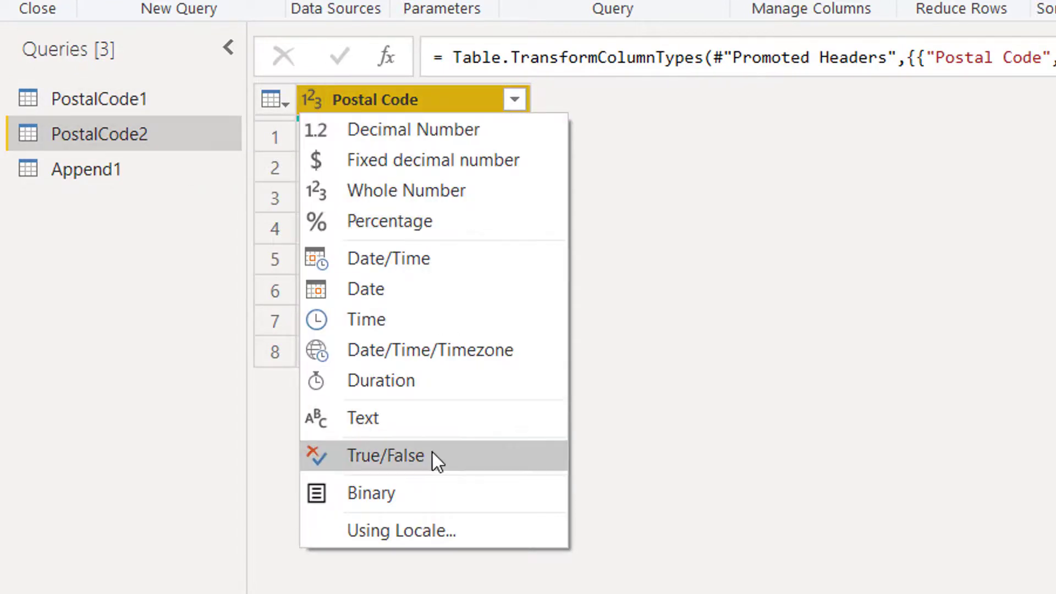
click(347, 375)
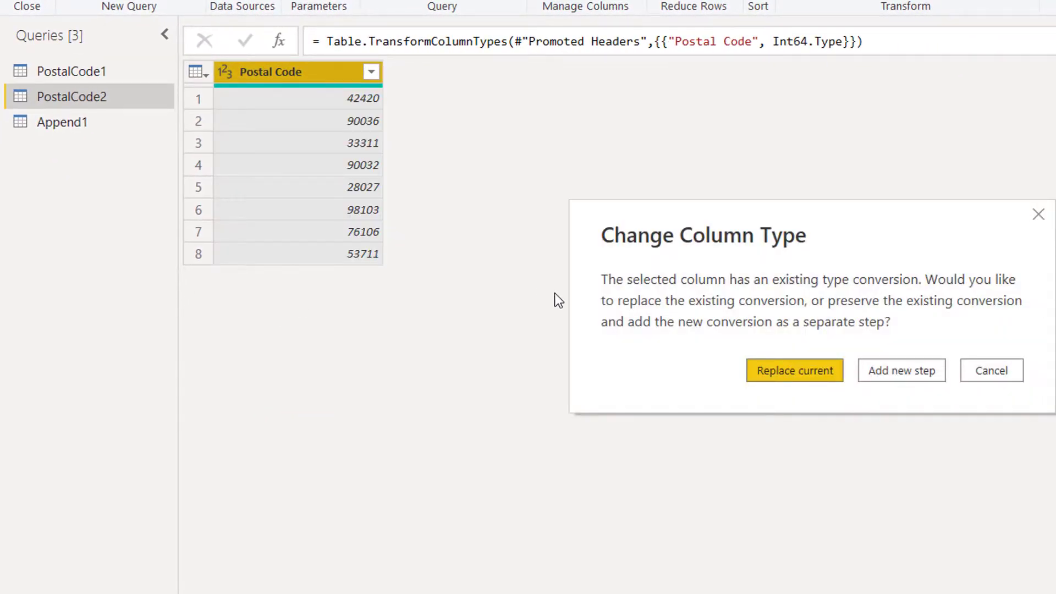
click(815, 370)
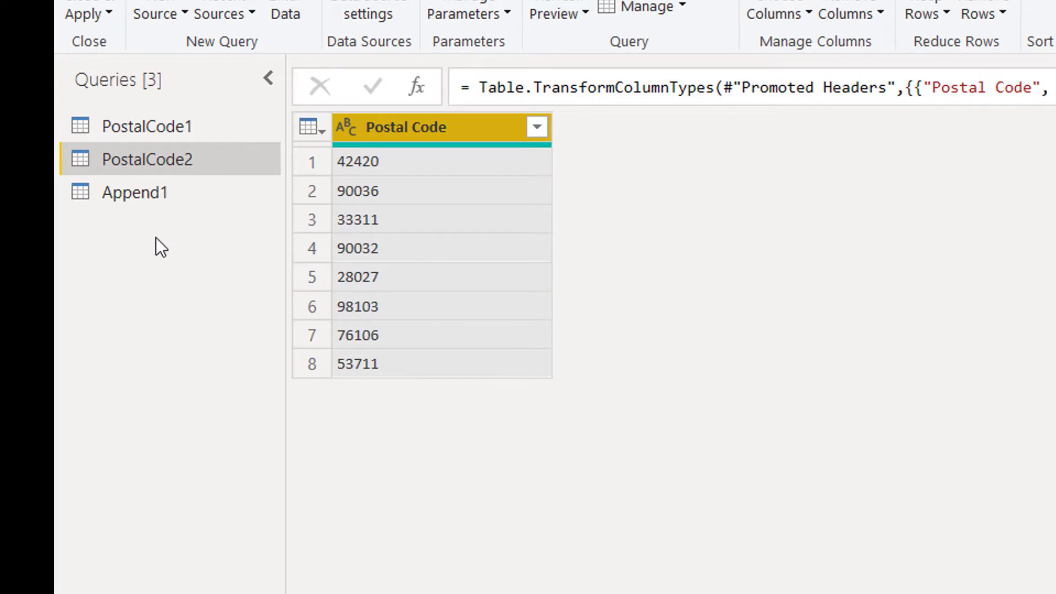
click(147, 197)
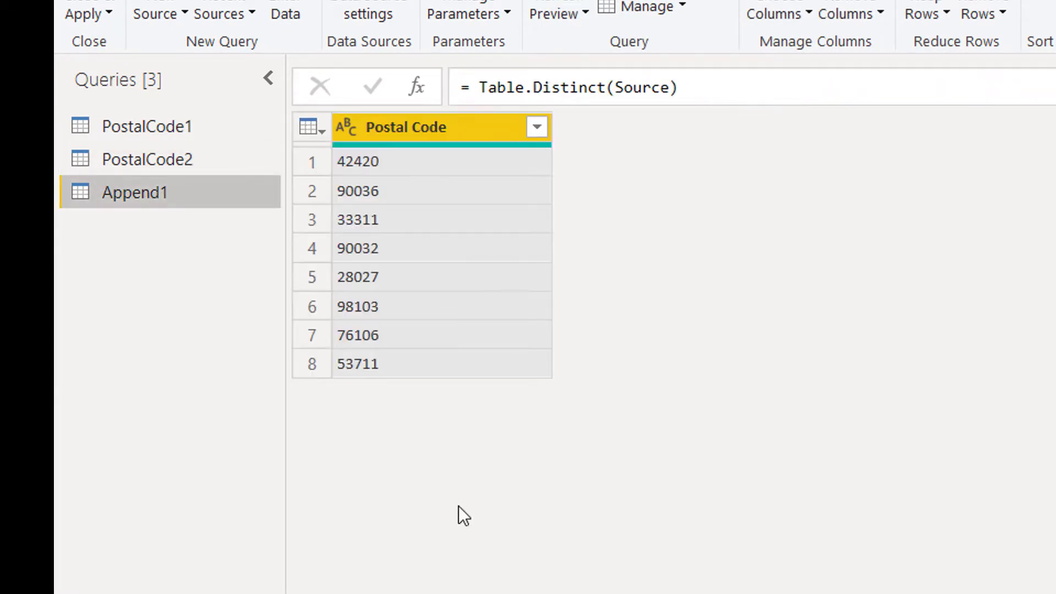